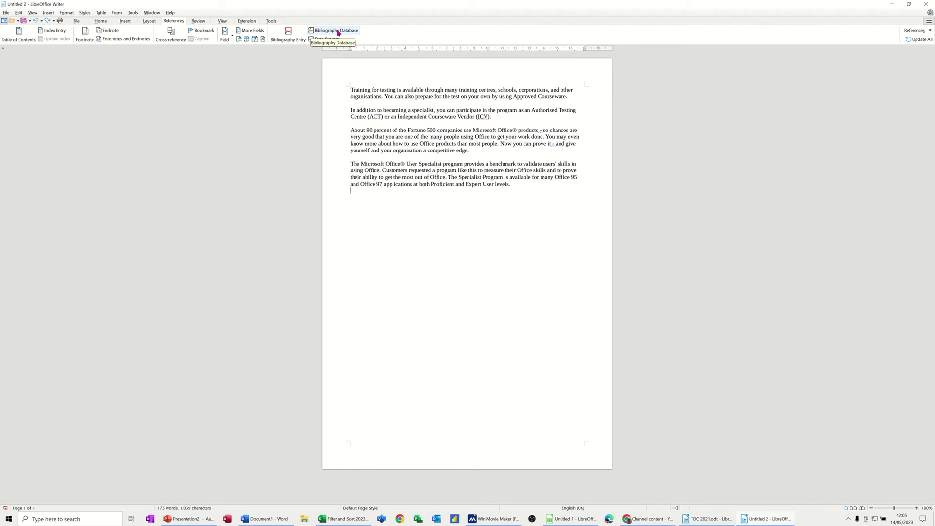
- Add bibliography record 22 with short name Sax, type 1 and the author's full name
click(337, 31)
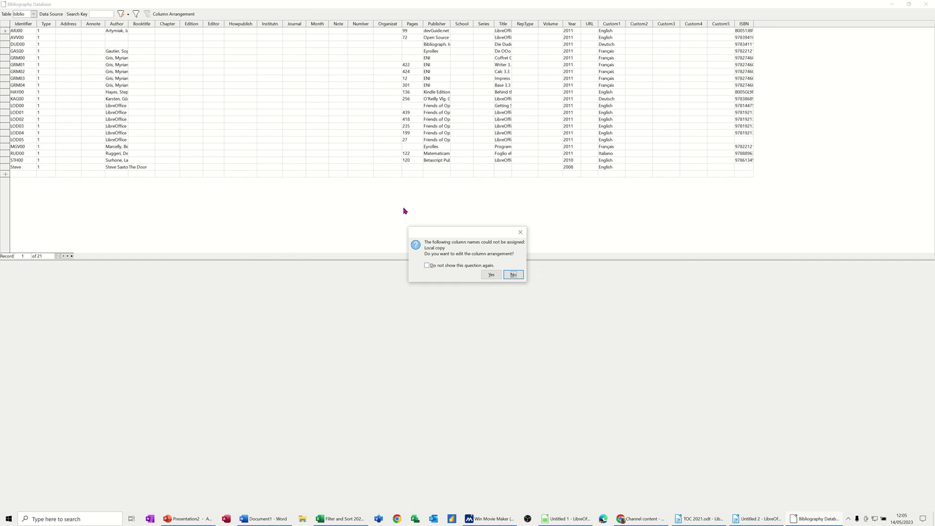
click(513, 274)
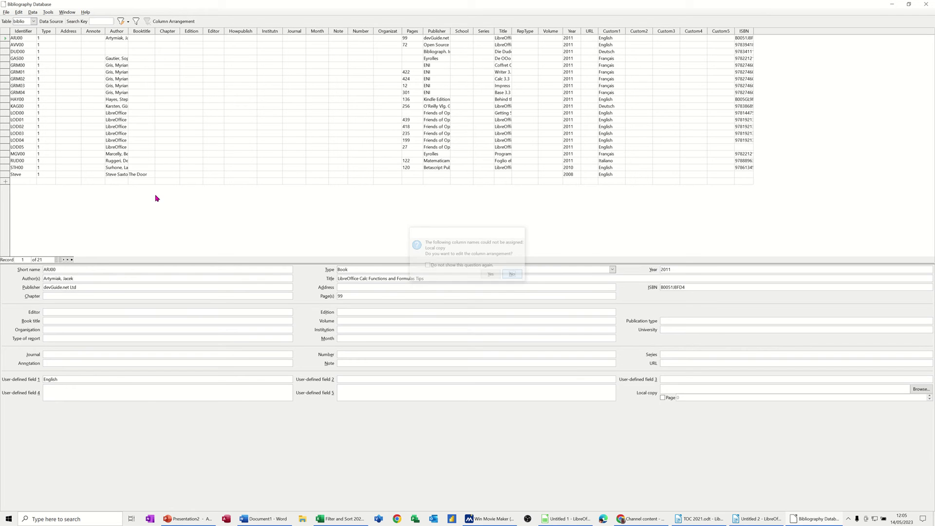
click(19, 183)
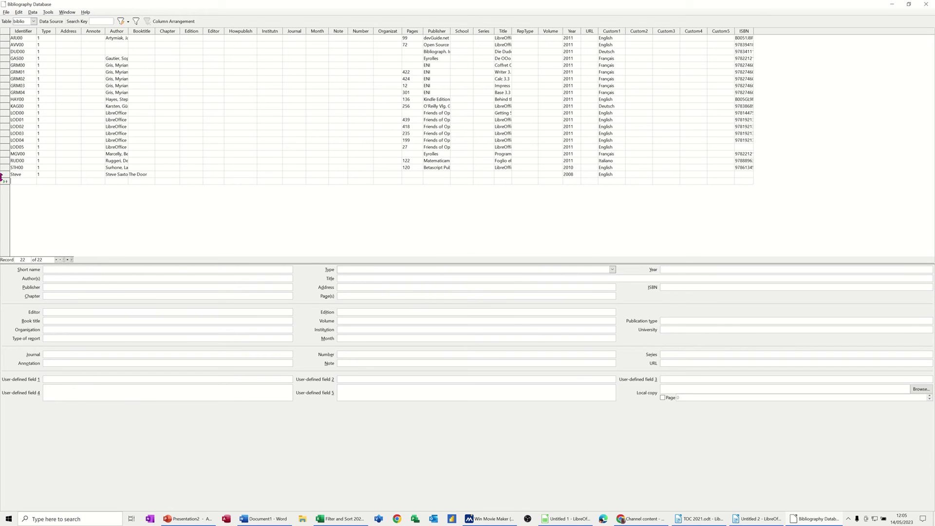
text(Sax)
click(53, 182)
text(1)
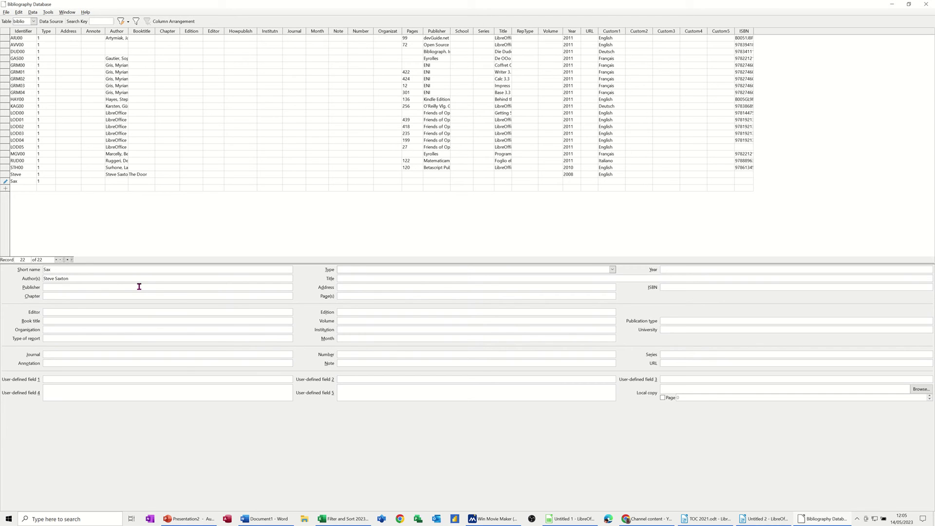
- Commit the author and set the Sax record's publisher to Author House
click(83, 286)
click(67, 288)
click(71, 319)
- Add book title The Cycle, year 2020 and Custom1 English, then close the database
click(140, 182)
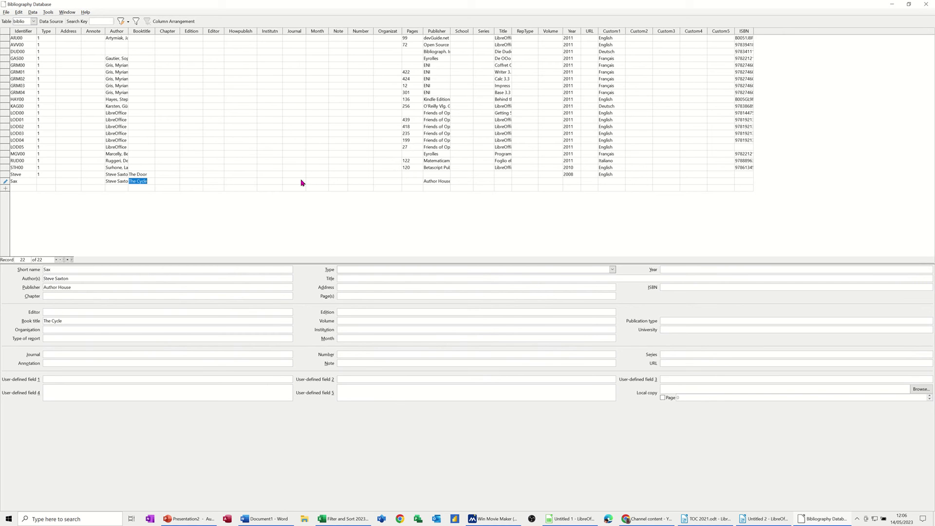
click(568, 183)
click(603, 183)
click(507, 179)
click(926, 4)
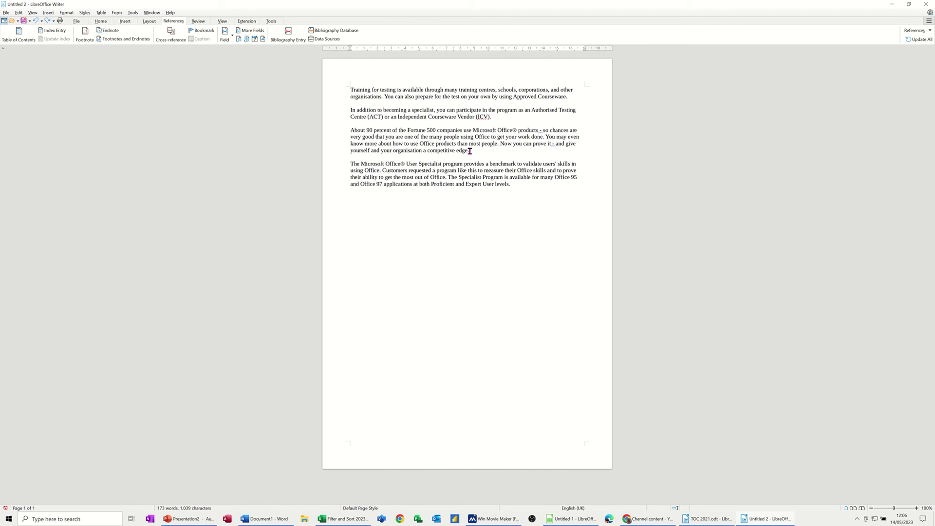
- Place the cursor right after "(ICV)." in the second paragraph
click(516, 117)
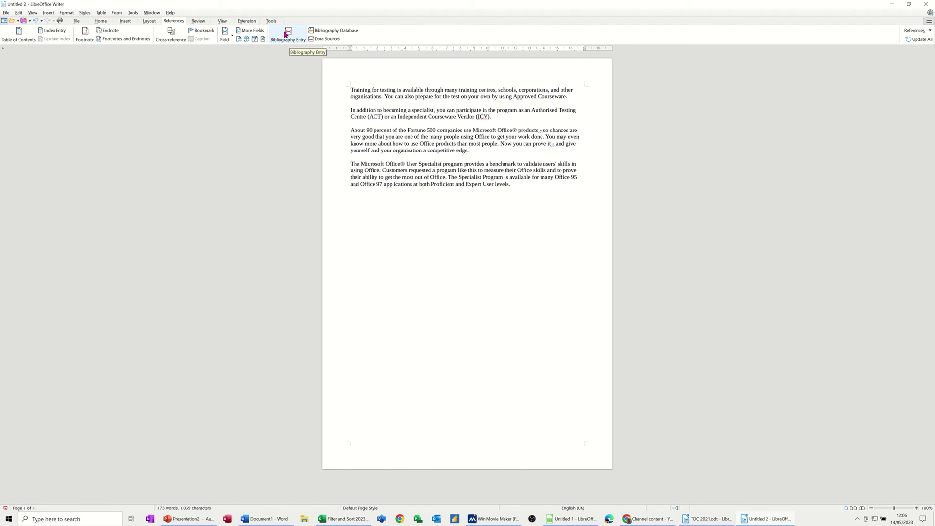
- Choose short name Sax in the Bibliography Entry dialog and review its details unchanged
click(287, 33)
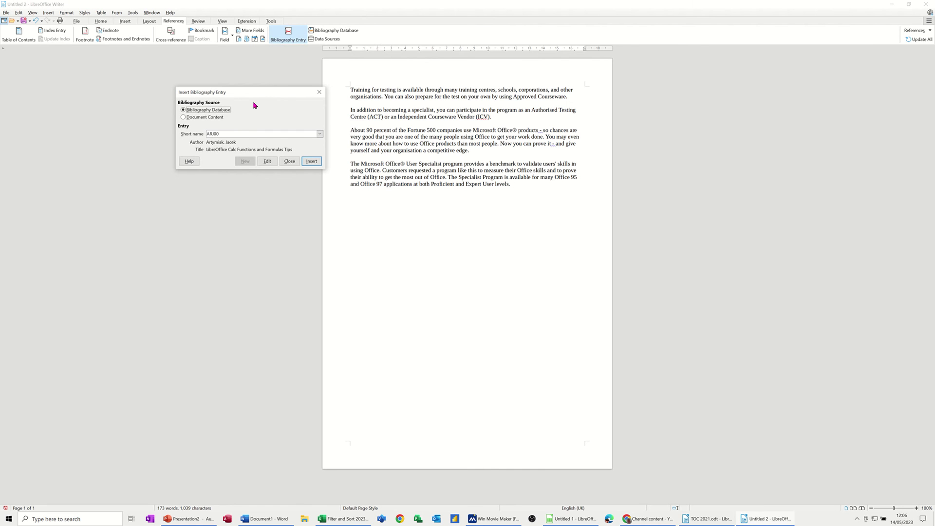
click(319, 134)
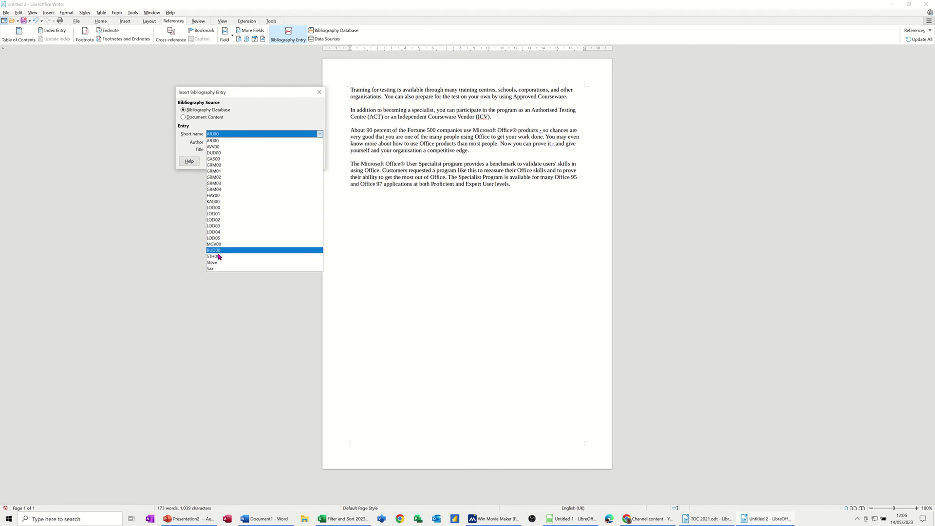
click(215, 269)
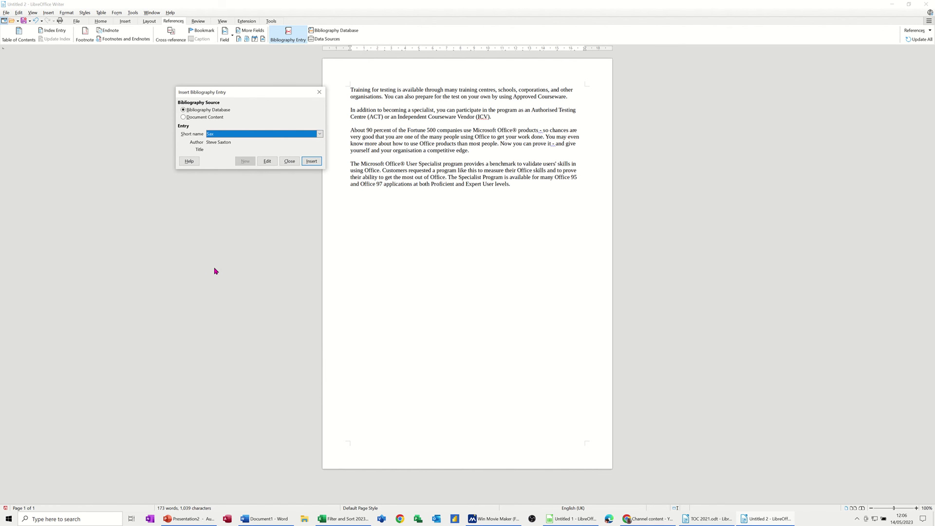
click(267, 162)
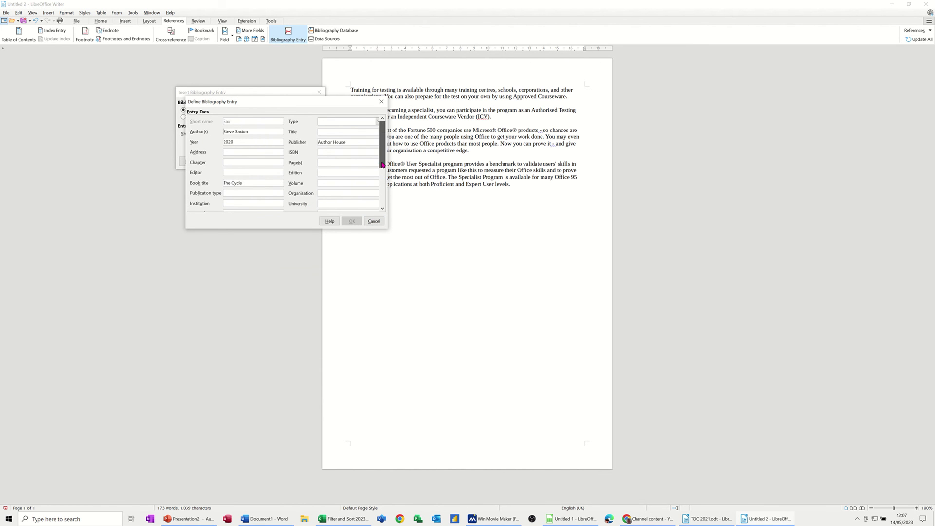
drag(383, 159, 383, 202)
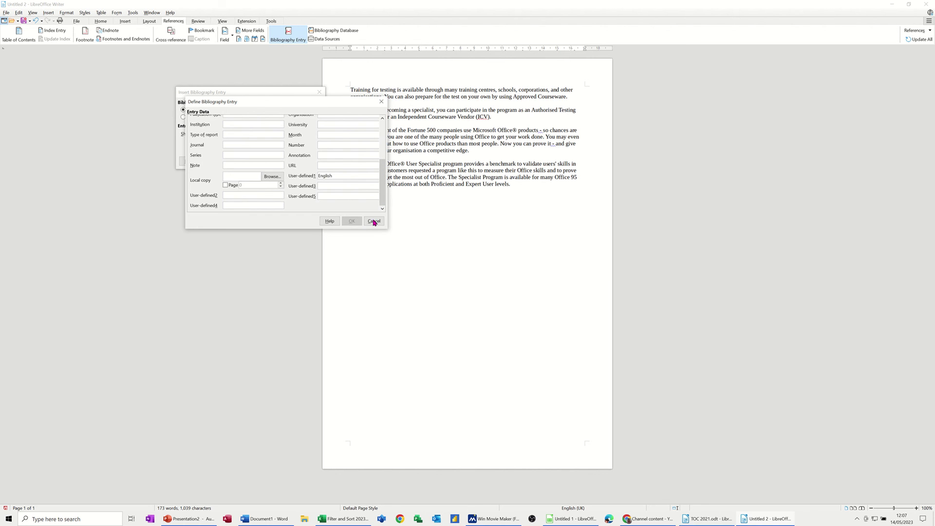
click(374, 221)
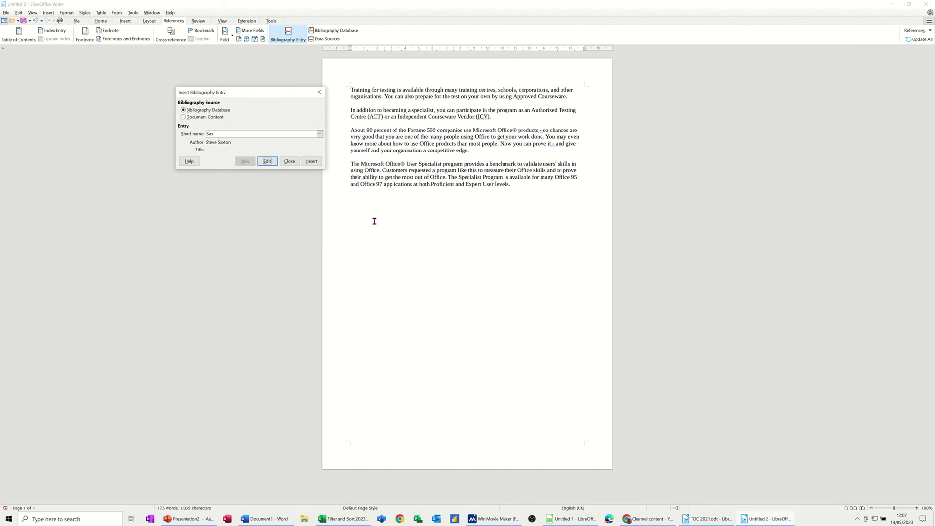
- Insert the [Sax] citation, then a [Steve] citation after "competitive edge.", and close the dialog
click(314, 164)
click(484, 154)
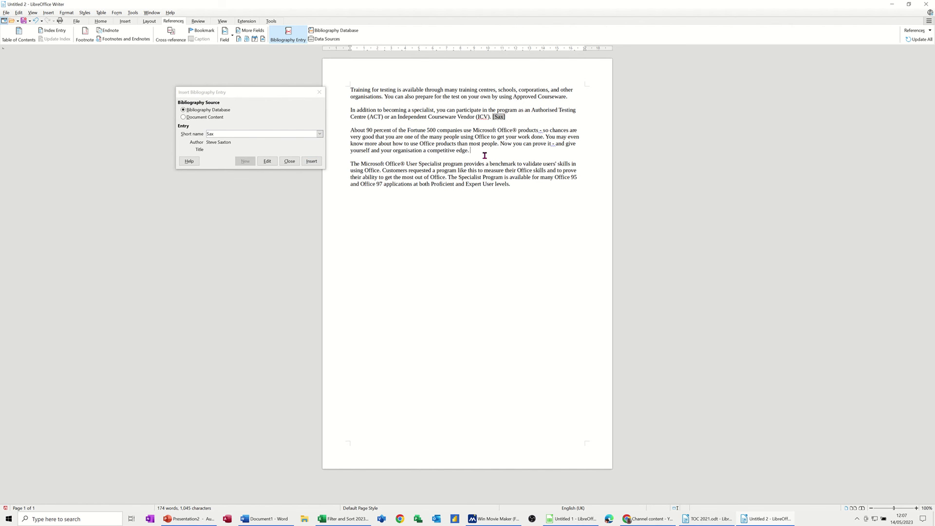
click(319, 133)
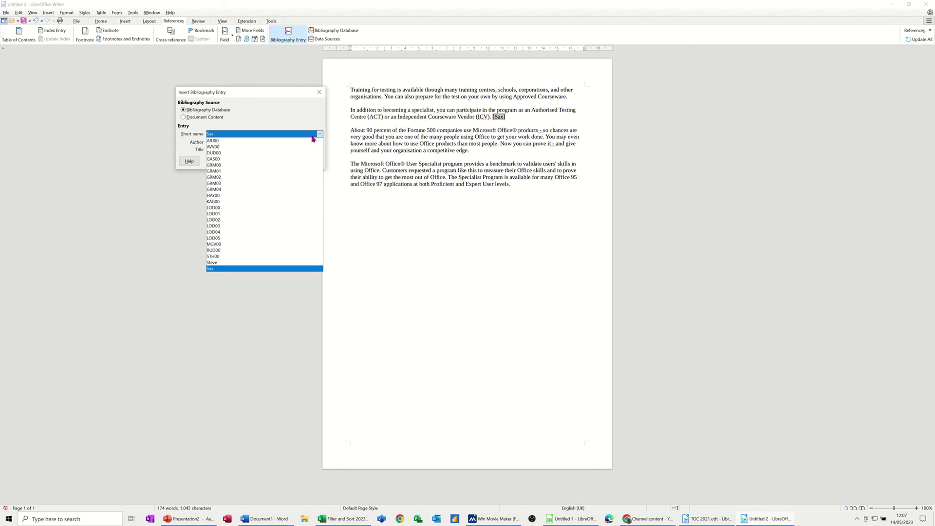
click(212, 263)
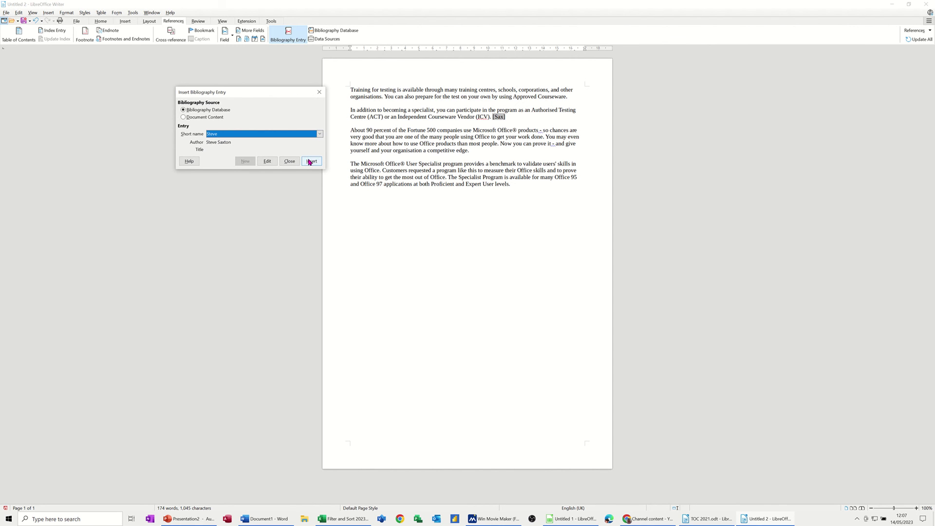
click(310, 161)
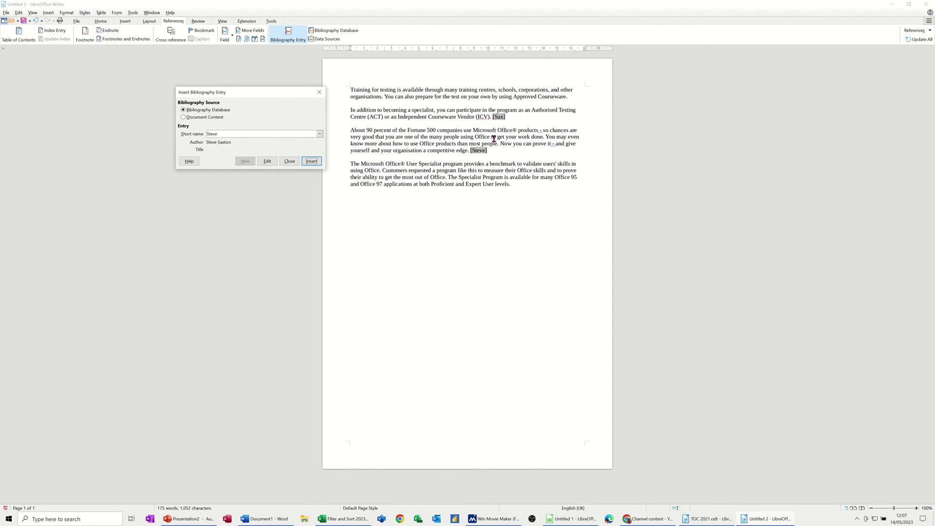
click(289, 161)
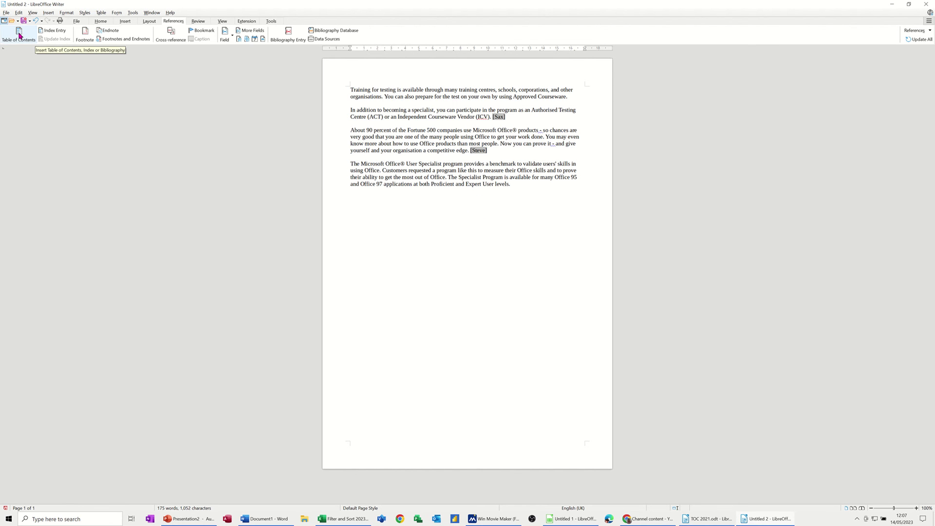
- Insert a Bibliography-type index at the document end listing the Sax and Steve entries
click(20, 36)
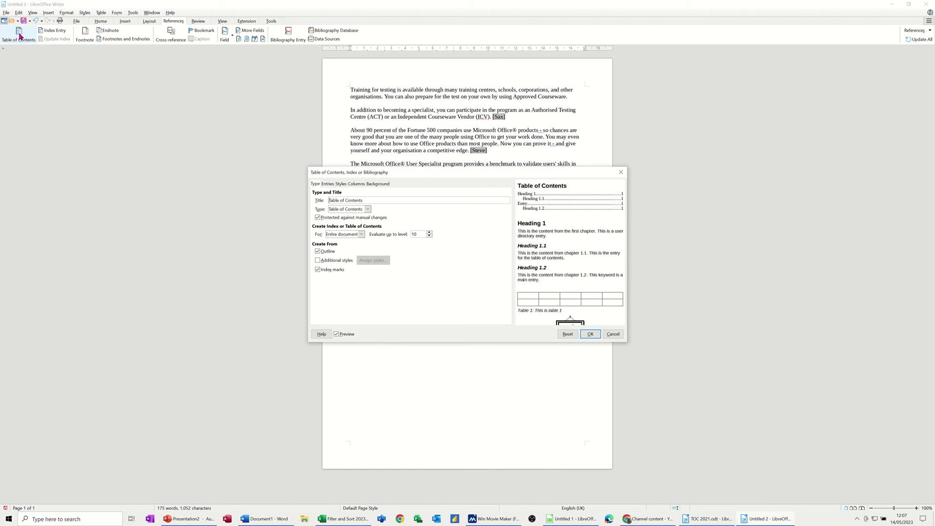
click(368, 209)
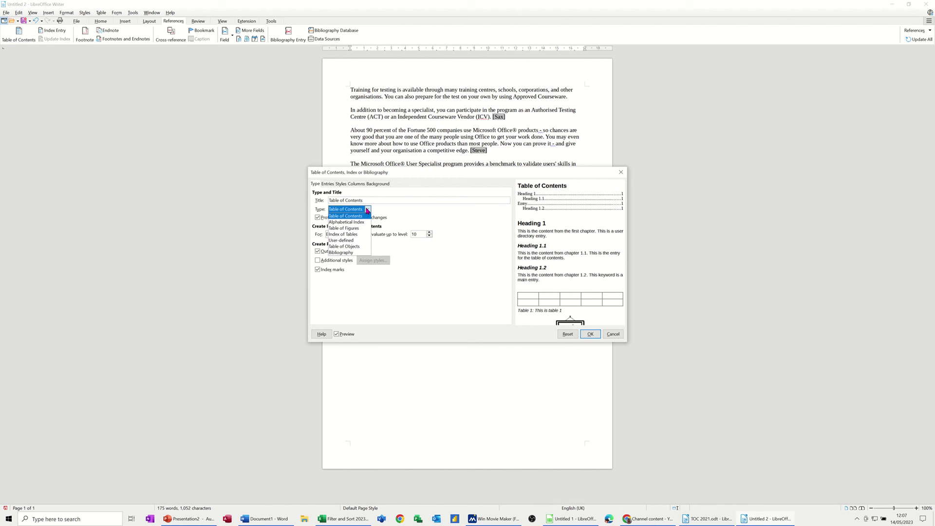
click(335, 252)
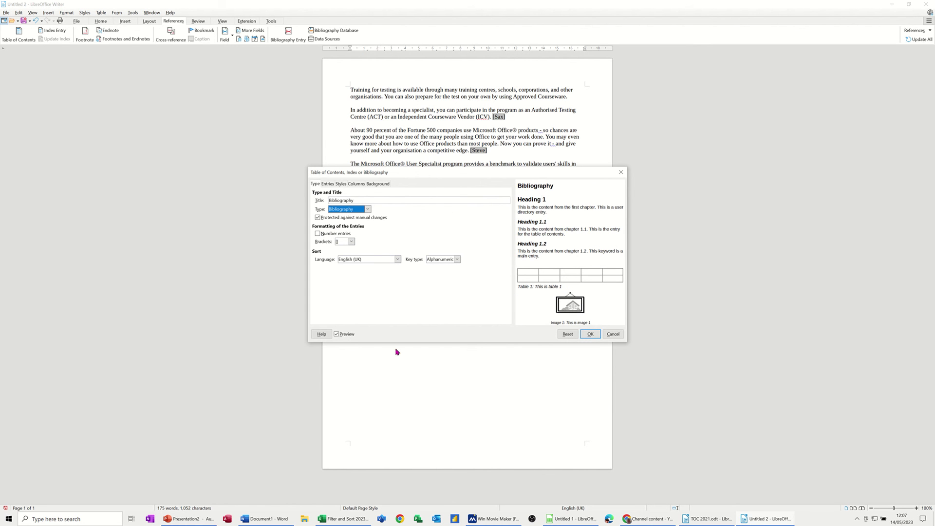
click(590, 334)
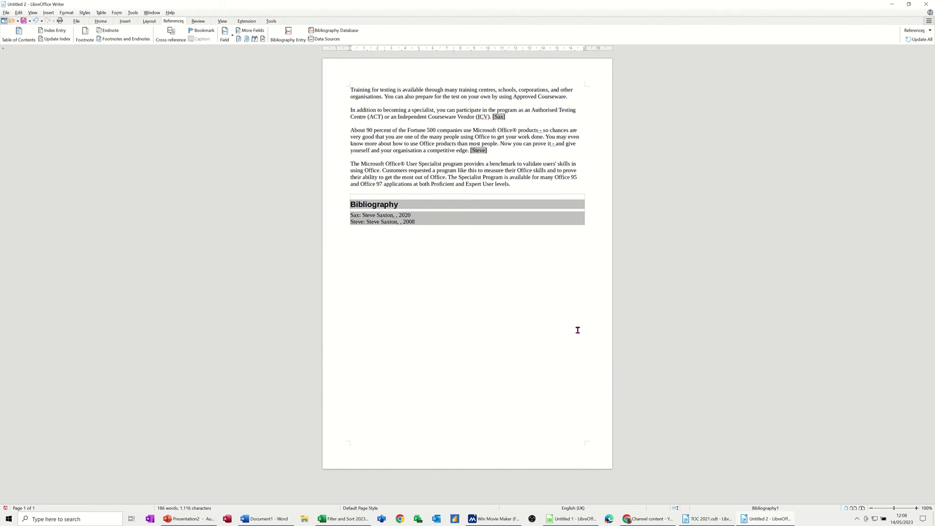